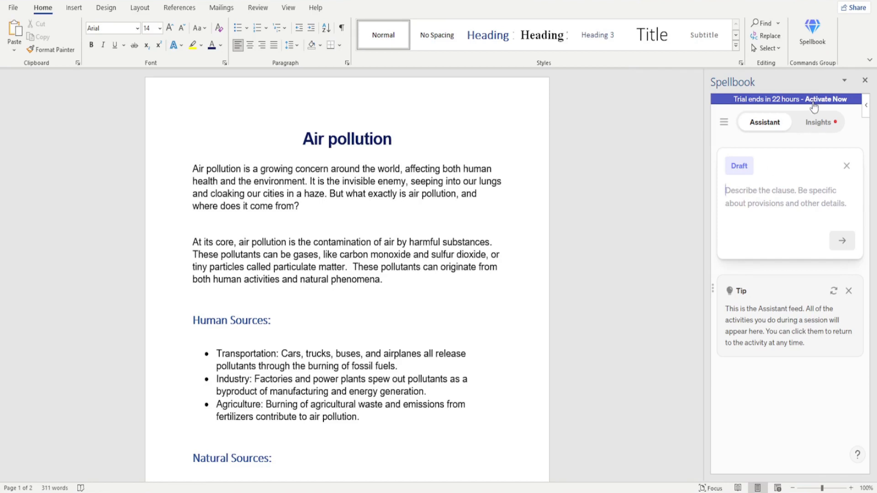
- Ask the Spellbook assistant "Can you suggest a title for this article which is Google SEO freindly ?"
click(820, 122)
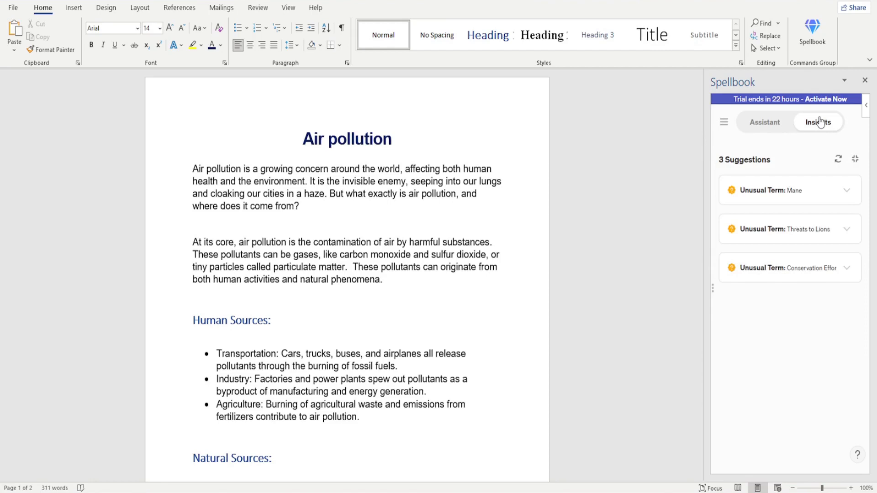
click(765, 122)
click(771, 194)
text(Can you)
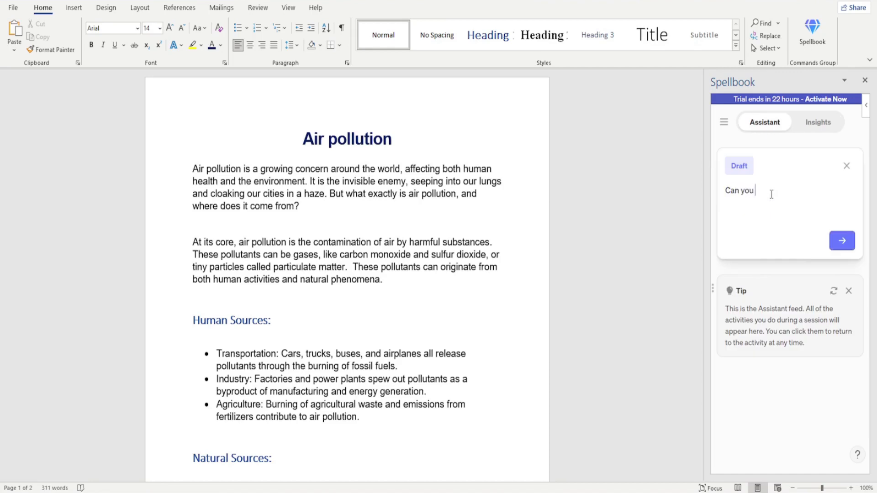
text( suggest a title for this article which is )
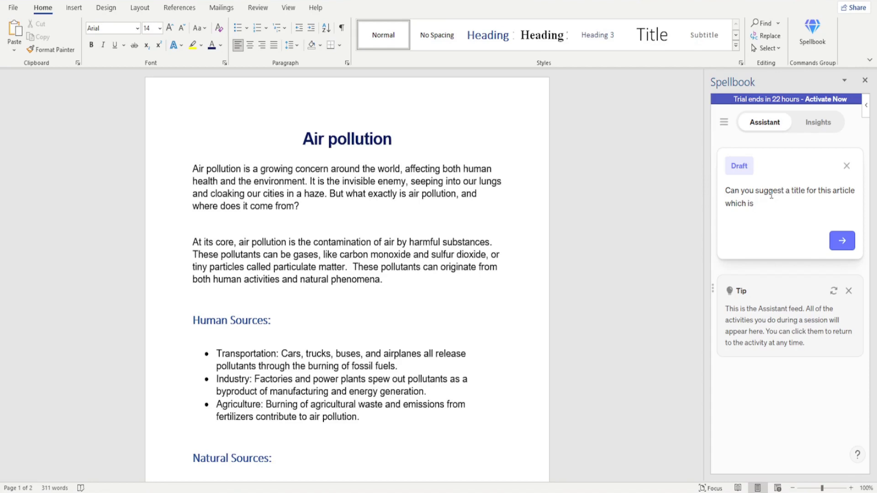
text(Google SEO freindly ?)
key(Return)
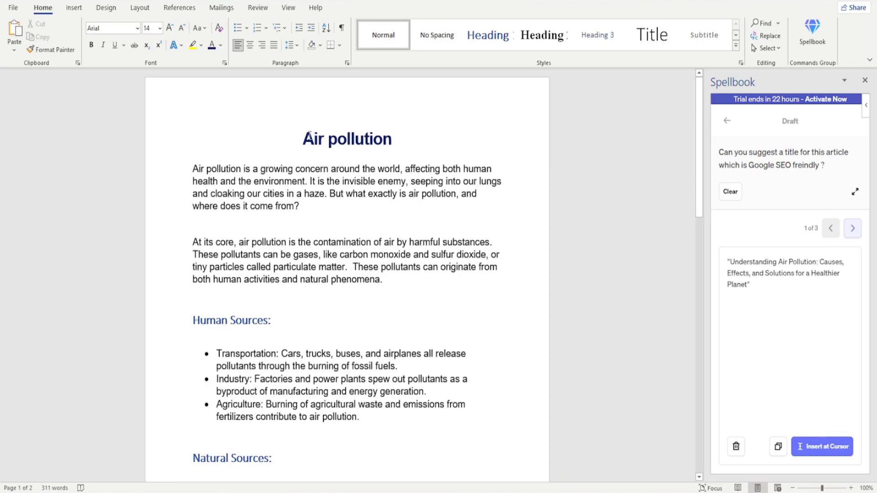
- Replace the title "Air pollution" with the first suggested draft and remove the quotation marks around it
drag(303, 139, 400, 141)
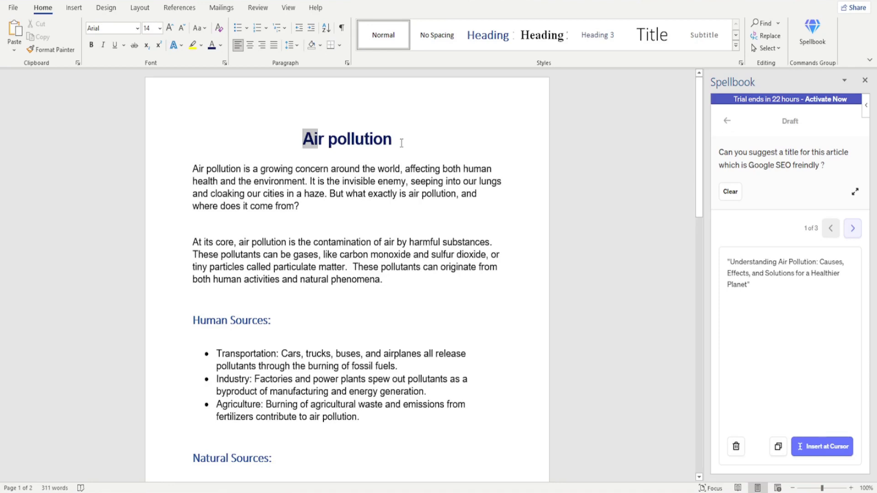
click(818, 450)
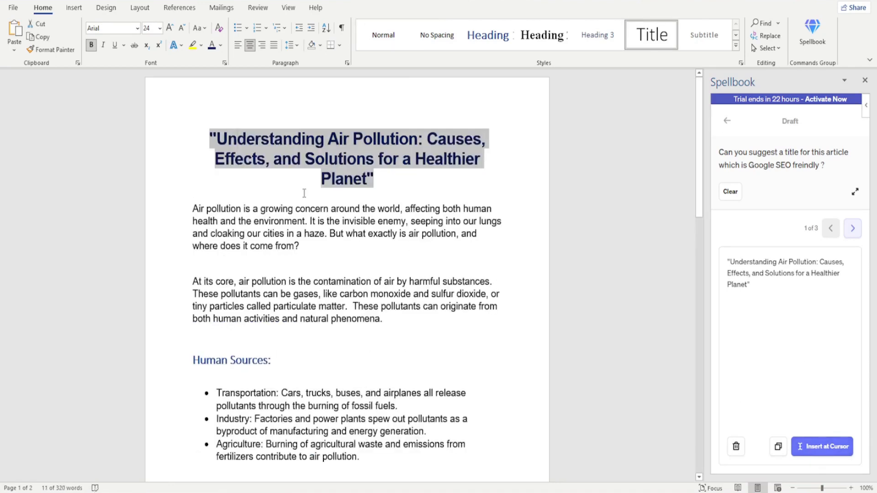
click(398, 187)
click(391, 181)
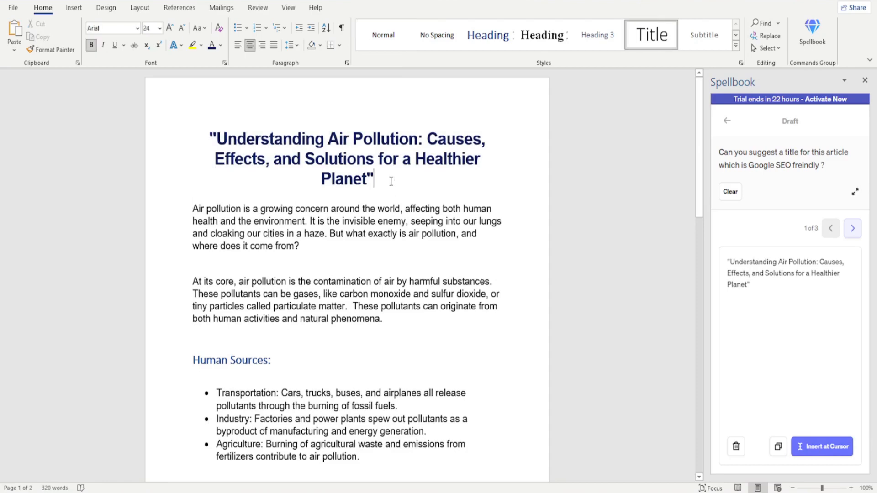
key(BackSpace)
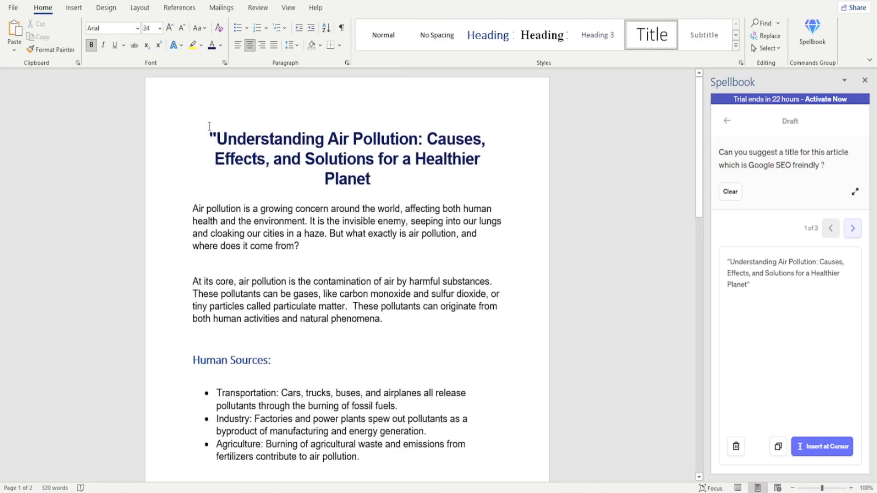
click(214, 133)
key(BackSpace)
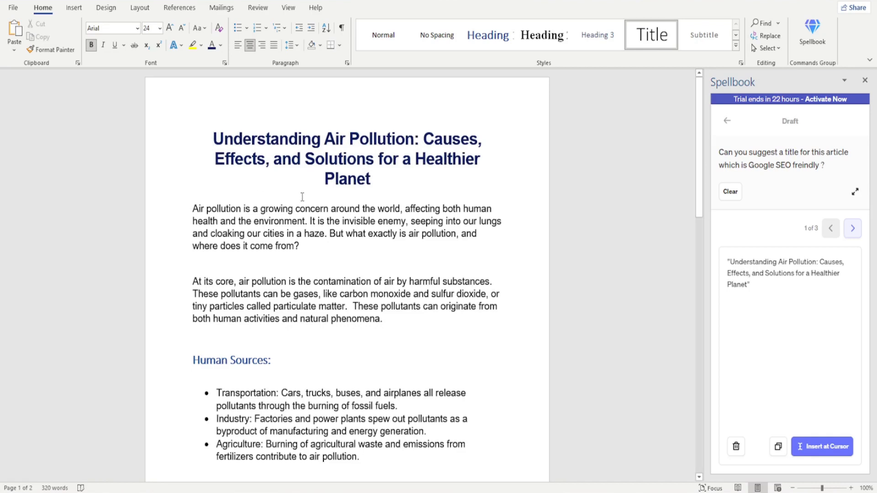
- Select the three Human Sources bullets and request a draft with "Can you combine the selected content into one paraghraph ?"
scroll(302, 196, down, 1)
scroll(183, 342, down, 1)
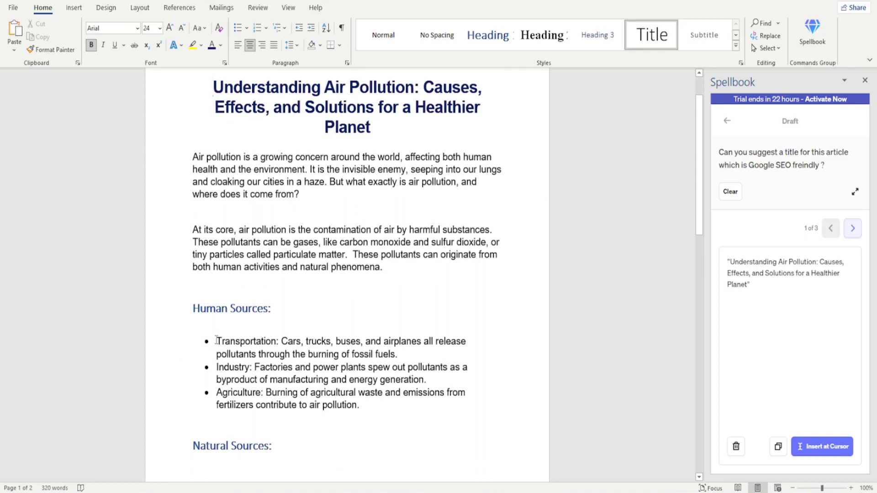
drag(216, 342, 425, 407)
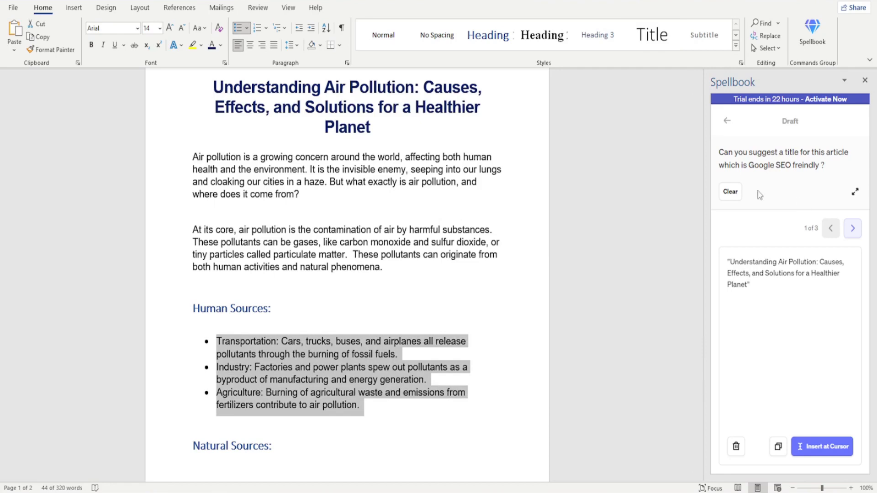
click(730, 192)
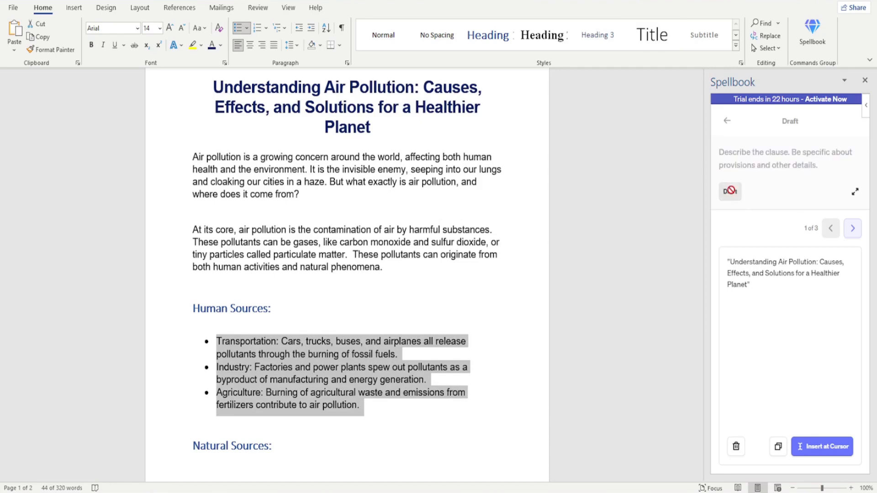
click(745, 162)
text(Can yo)
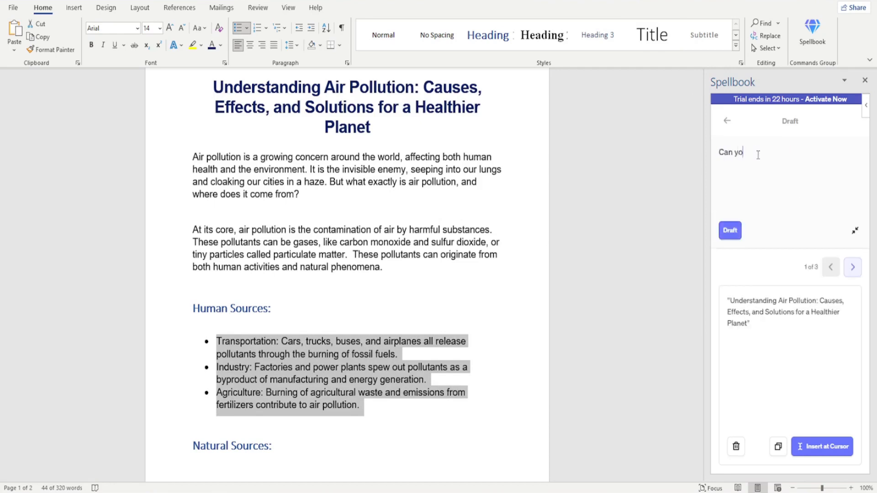
text(u combine the contentselected)
key(End)
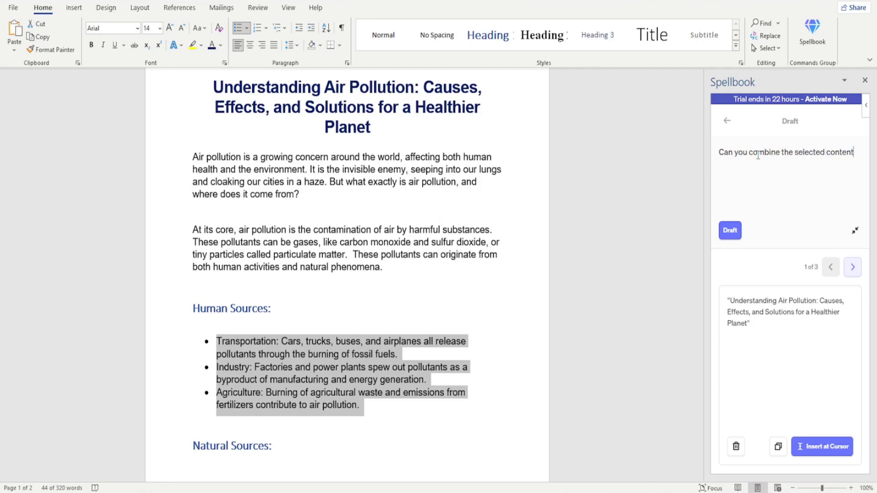
text(into one paraghraph )
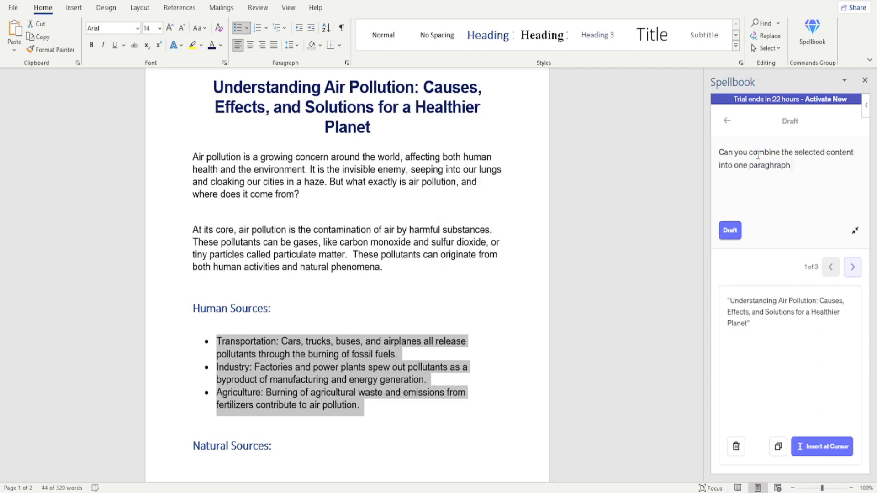
text(?)
key(Return)
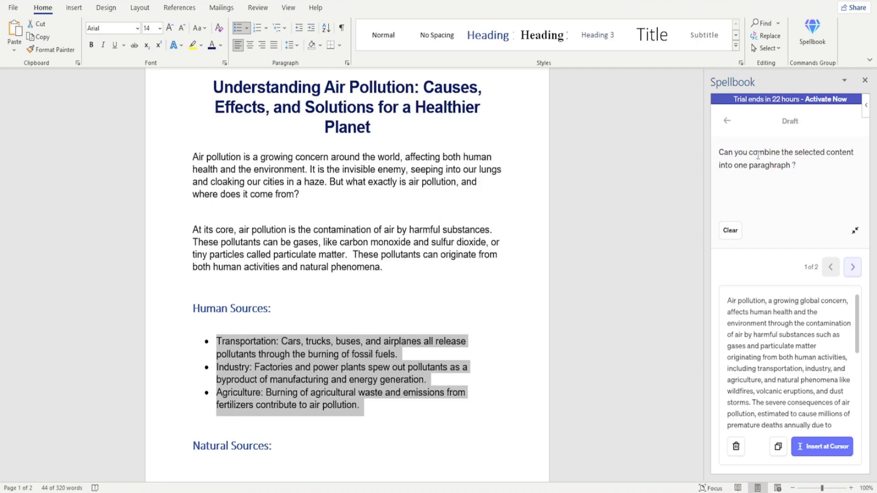
- Replace the selected Human Sources bullets with the first drafted paragraph
click(757, 304)
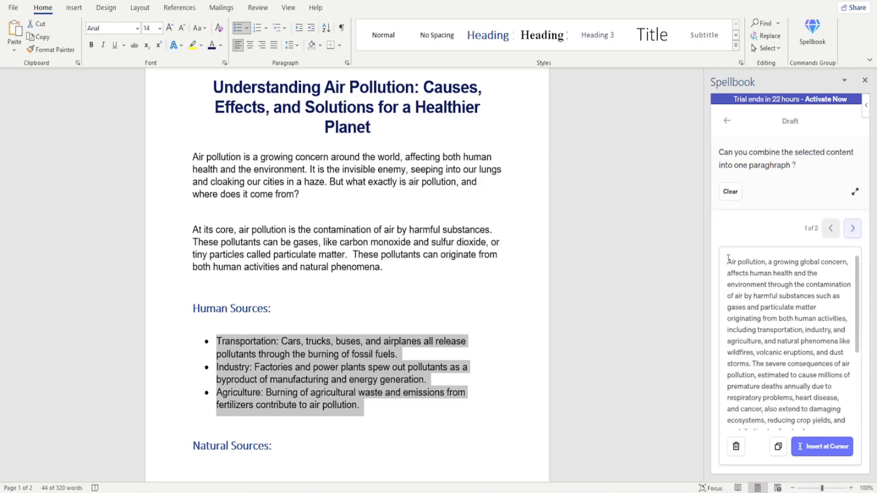
drag(729, 258, 855, 416)
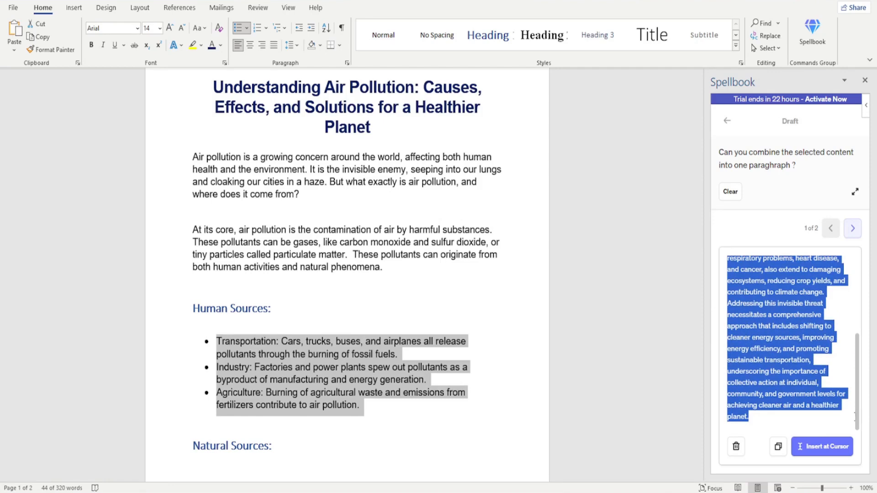
click(815, 448)
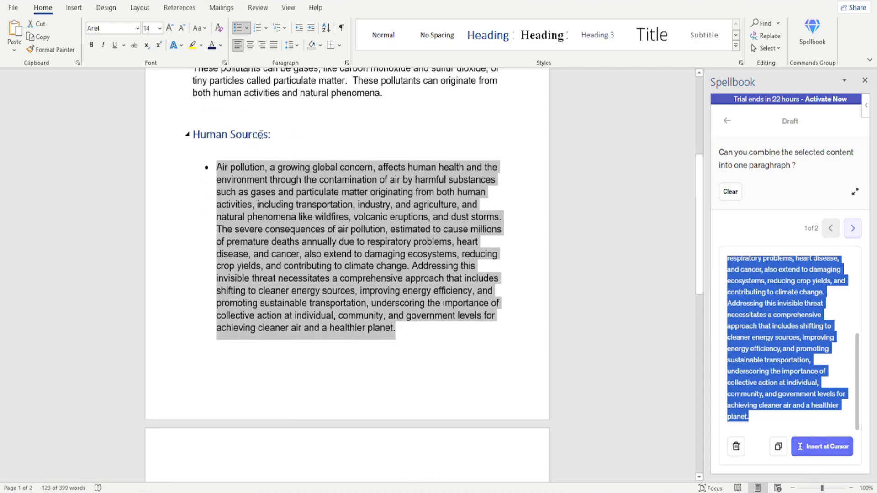
scroll(265, 175, down, 2)
scroll(265, 175, up, 2)
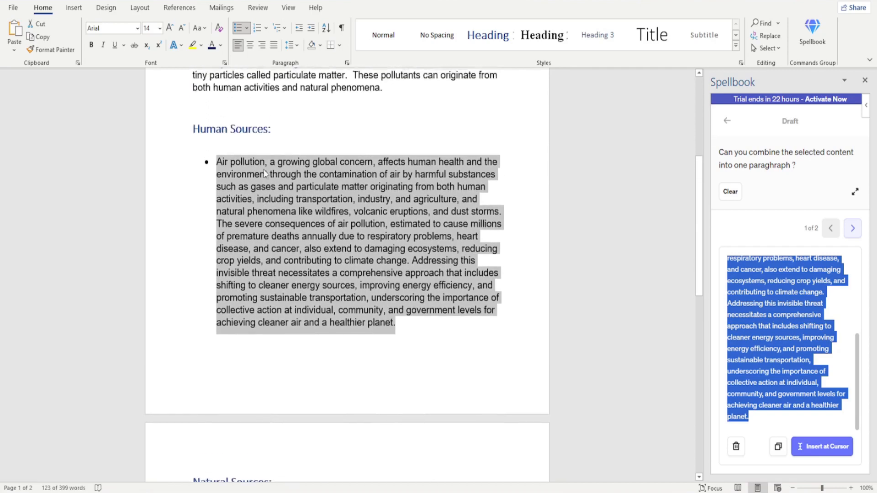
- Remove the bullet from the Human Sources paragraph and decrease its indent to align with the heading
click(221, 167)
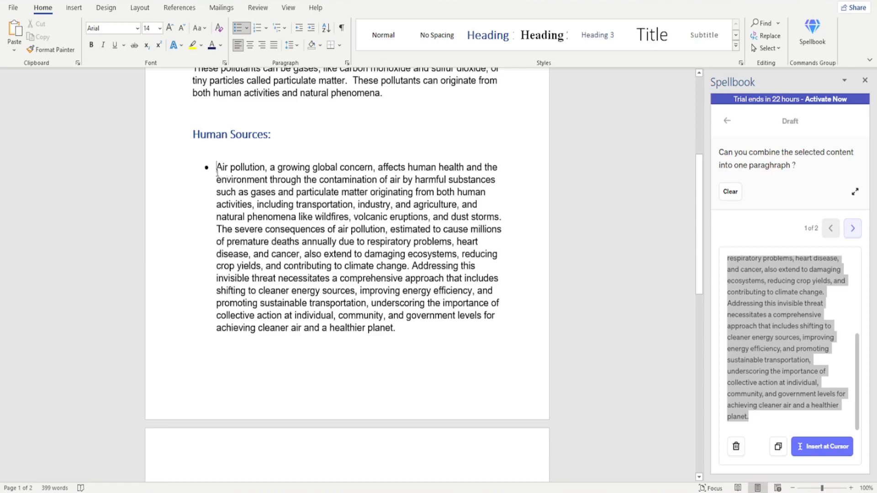
triple_click(346, 240)
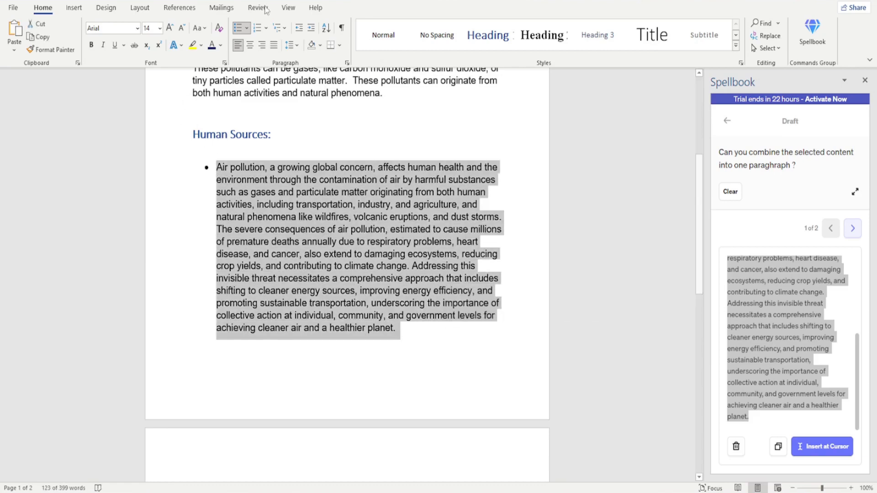
click(238, 27)
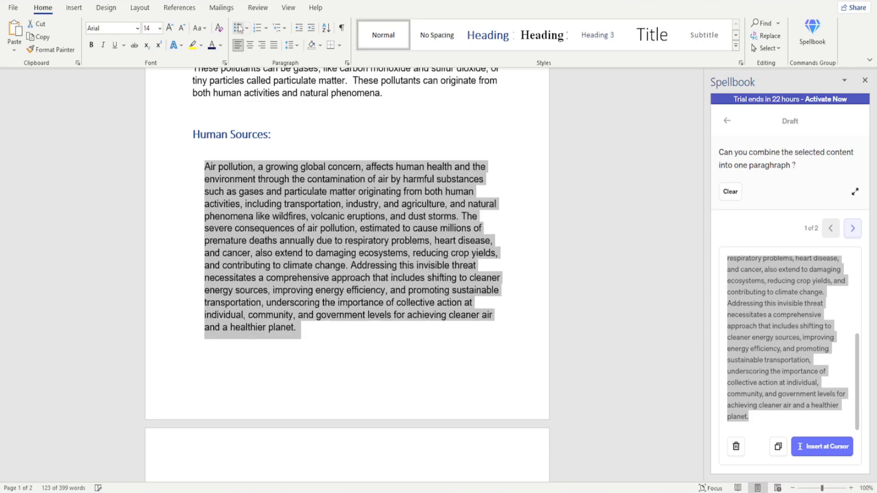
click(250, 151)
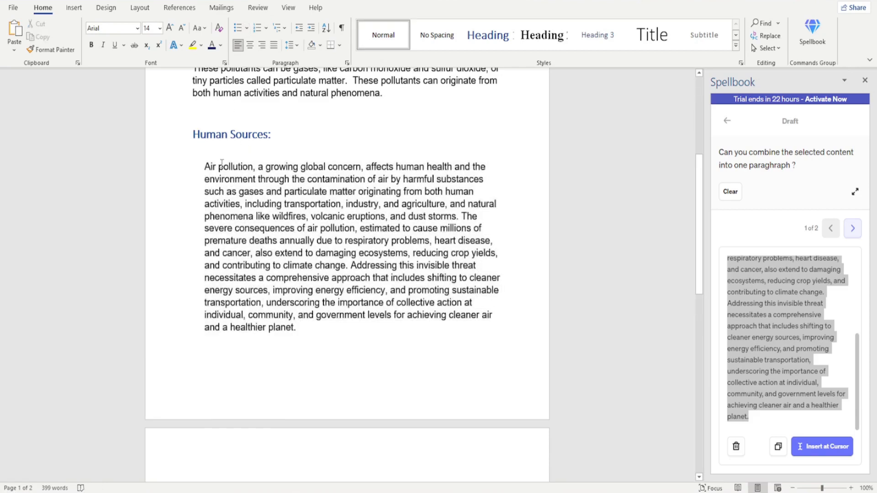
mouse_move(203, 167)
mouse_down()
mouse_move(384, 303)
mouse_move(391, 334)
mouse_up()
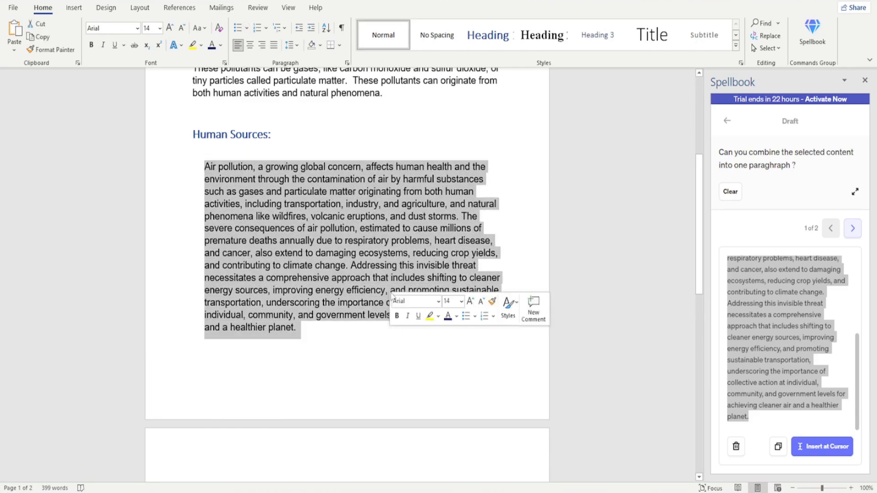
click(299, 28)
click(280, 140)
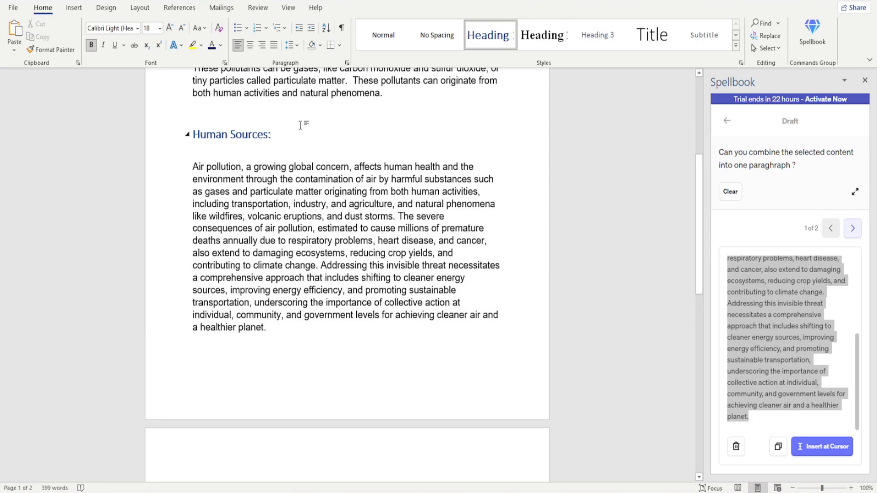
- Select the Natural Sources bullets and request a draft with "Can you rewrite the selected content in more academic style ?"
scroll(301, 125, down, 6)
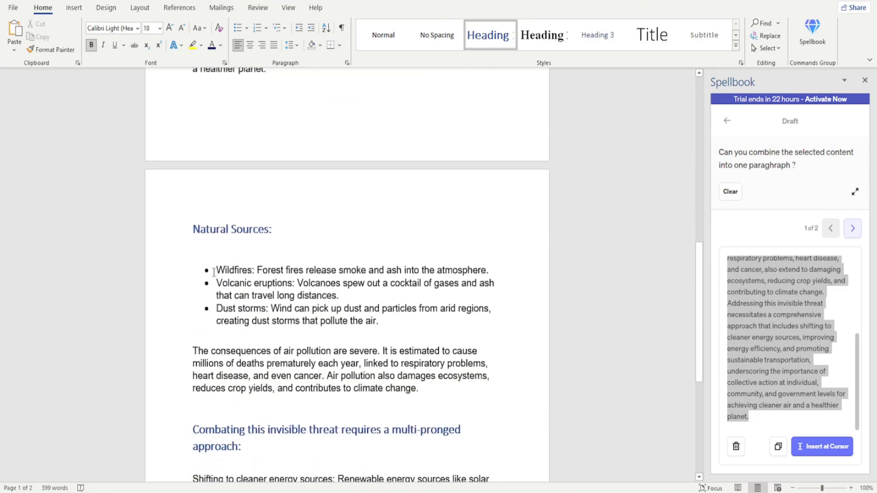
drag(213, 272, 441, 317)
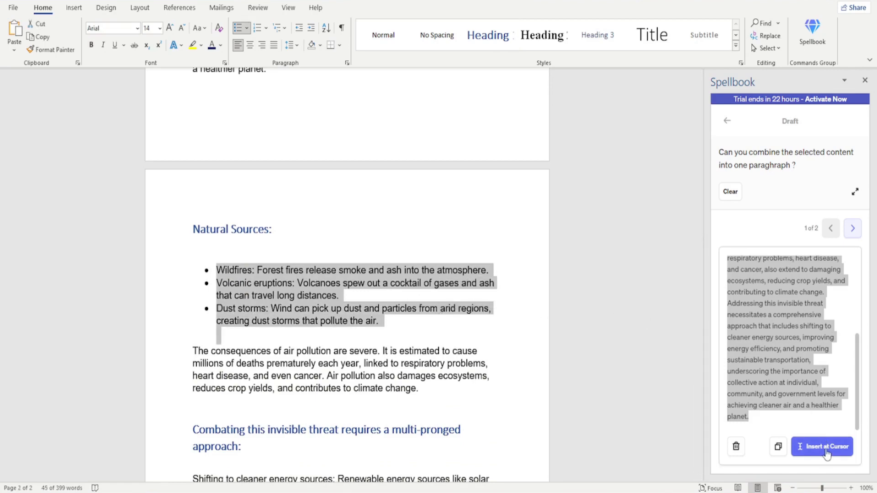
click(729, 197)
click(730, 194)
click(762, 161)
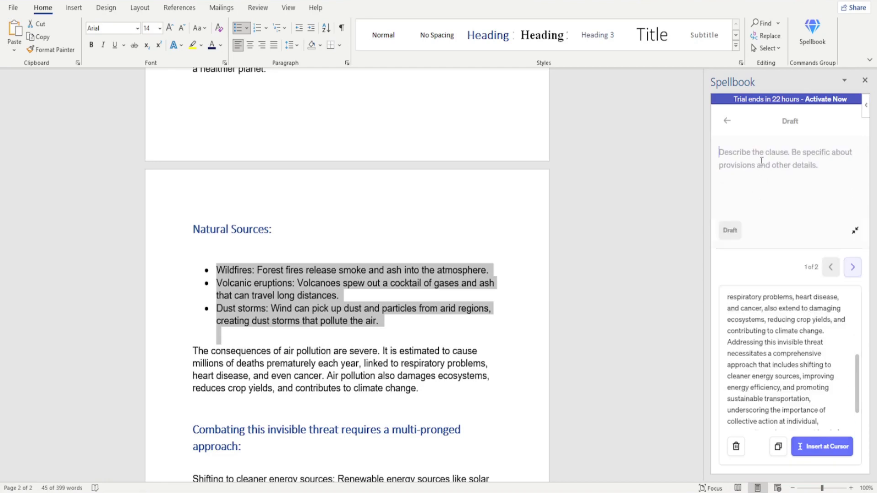
text(Can you )
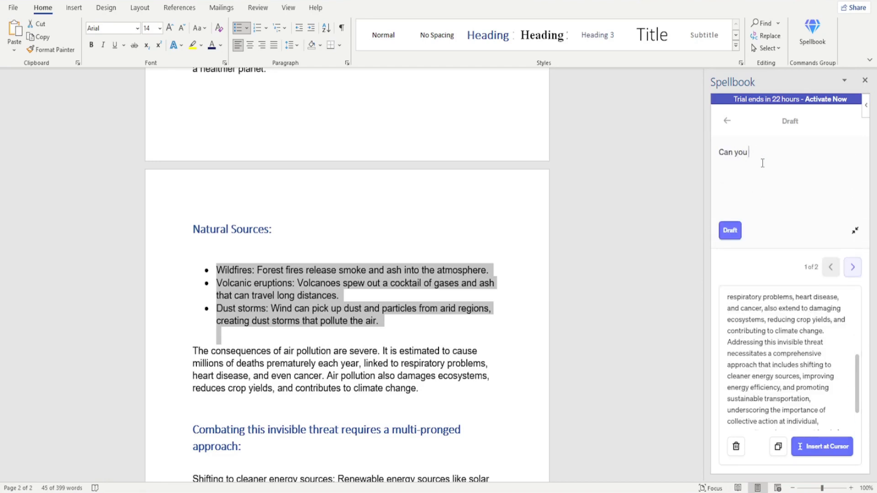
text(rewrite the articlew)
key(BackSpace)
key(BackSpace)
key(BackSpace)
key(BackSpace)
key(BackSpace)
key(BackSpace)
key(BackSpace)
key(BackSpace)
text(selected content in more)
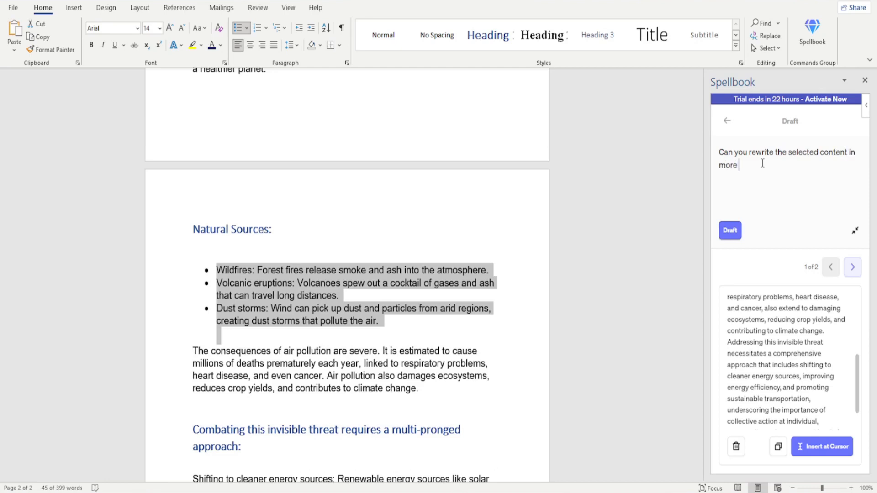
text( academic style ?)
key(Return)
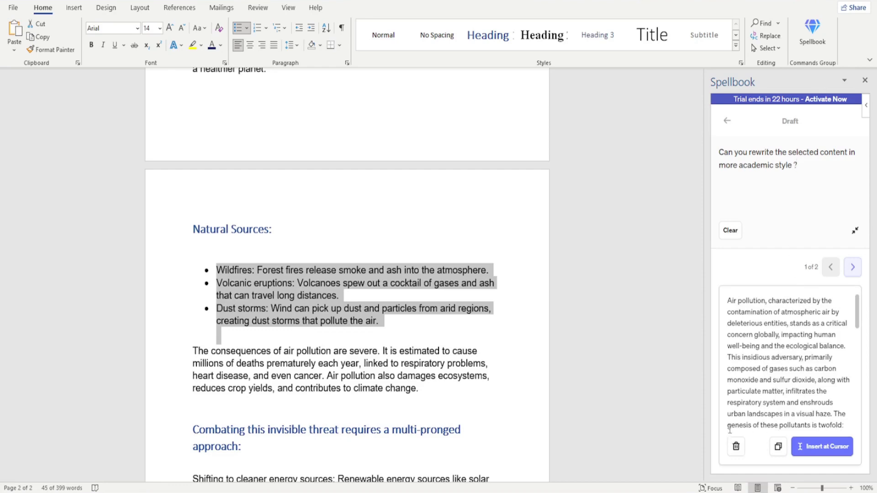
- Replace the selected Natural Sources bullets with the first academic-style draft
click(822, 446)
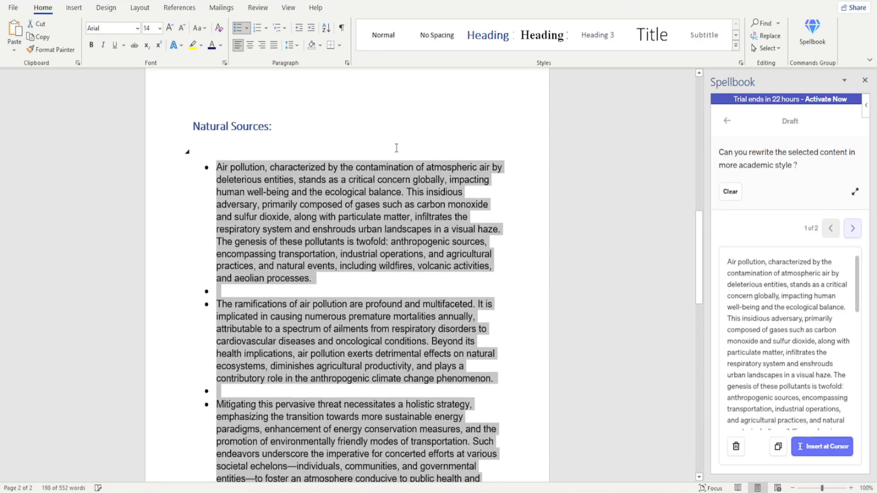
scroll(454, 157, down, 2)
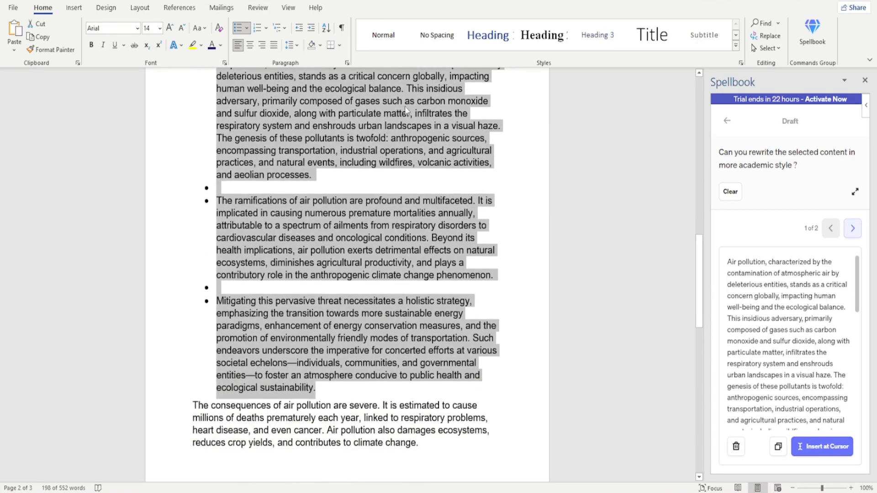
click(346, 176)
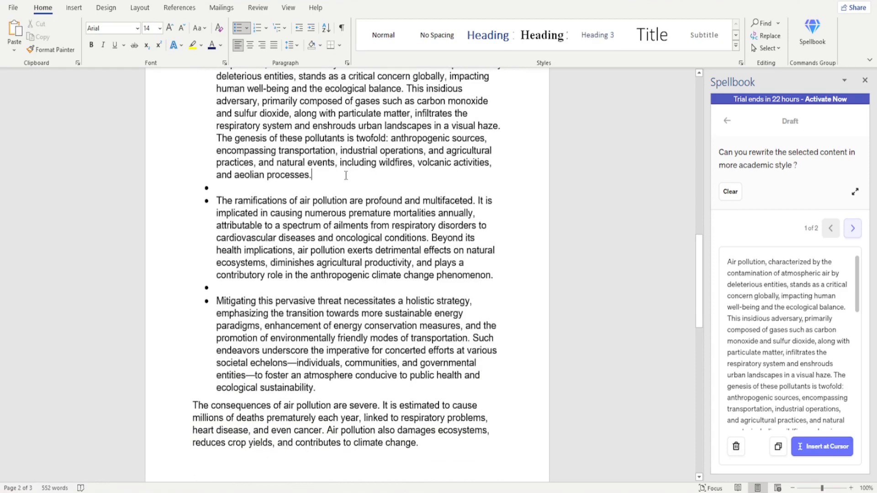
- Delete the empty bullets between the three academic-style paragraphs in the Natural Sources section
key(Delete)
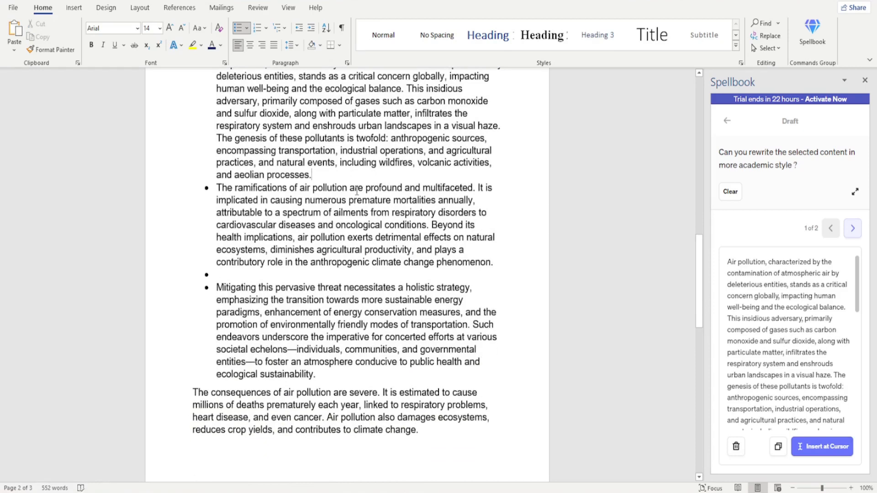
click(505, 262)
key(Delete)
- Rewrite the closing paragraph, "Air pollution is a complex problem", using Spellbook's Rewrite spell with the instruction "more detailed"
scroll(521, 256, down, 2)
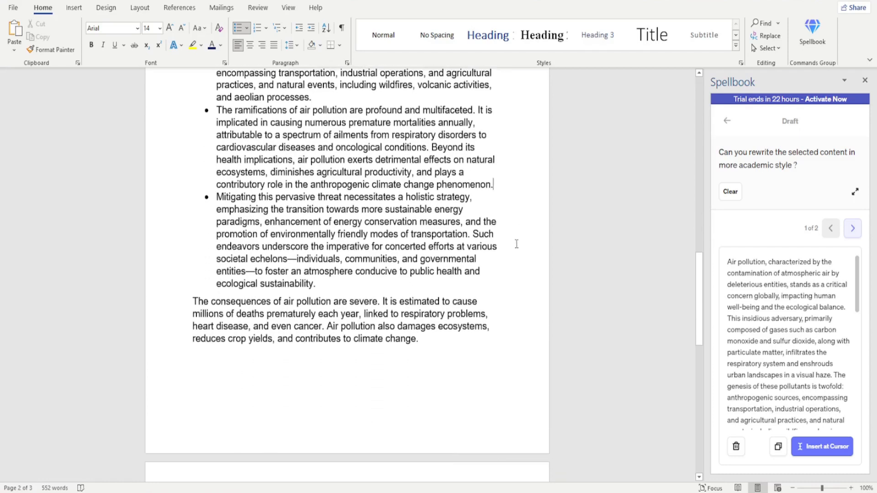
scroll(444, 234, down, 8)
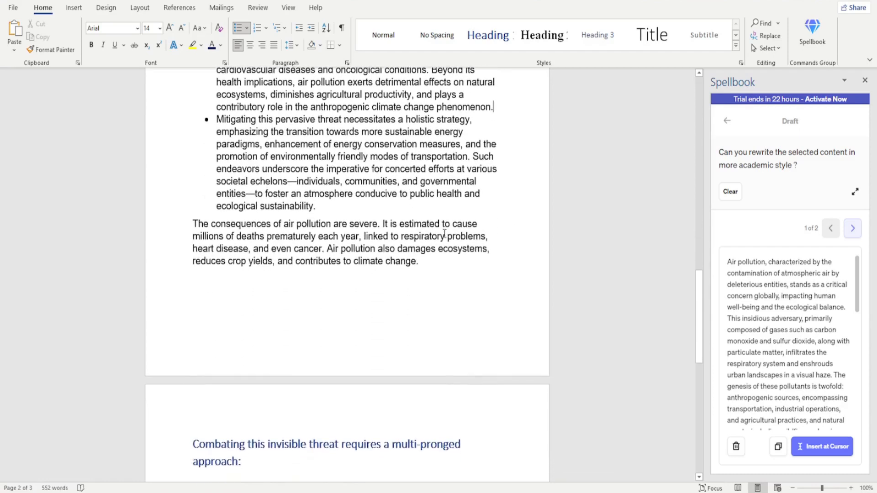
scroll(444, 232, down, 1)
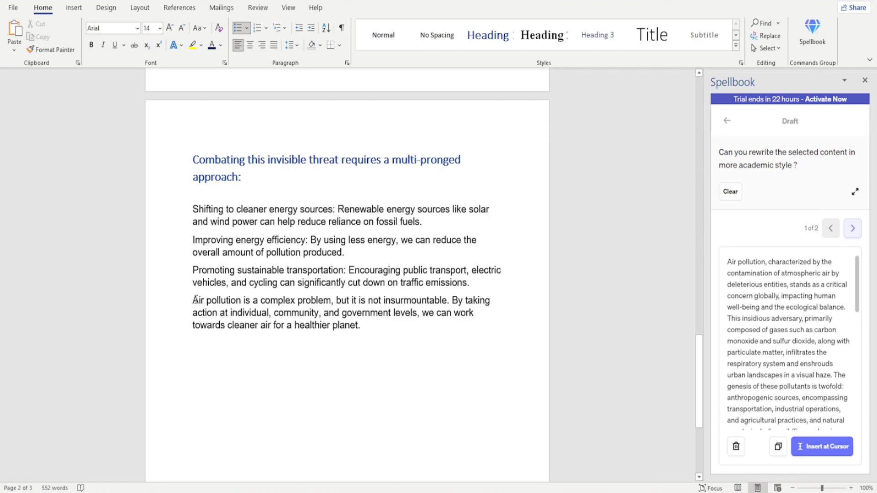
drag(195, 301, 393, 327)
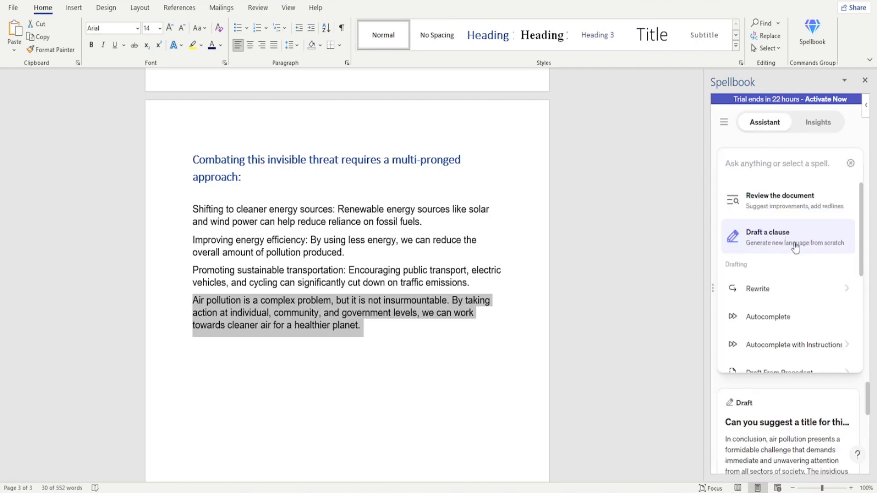
scroll(781, 291, down, 1)
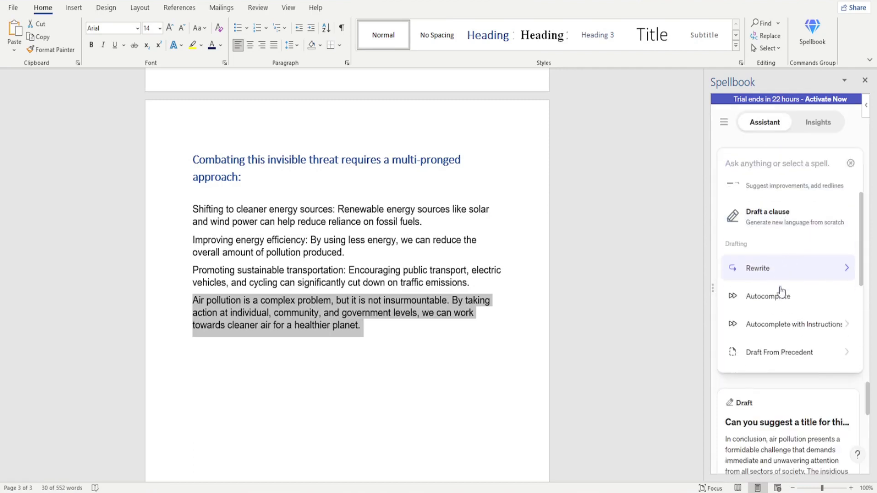
scroll(782, 292, down, 1)
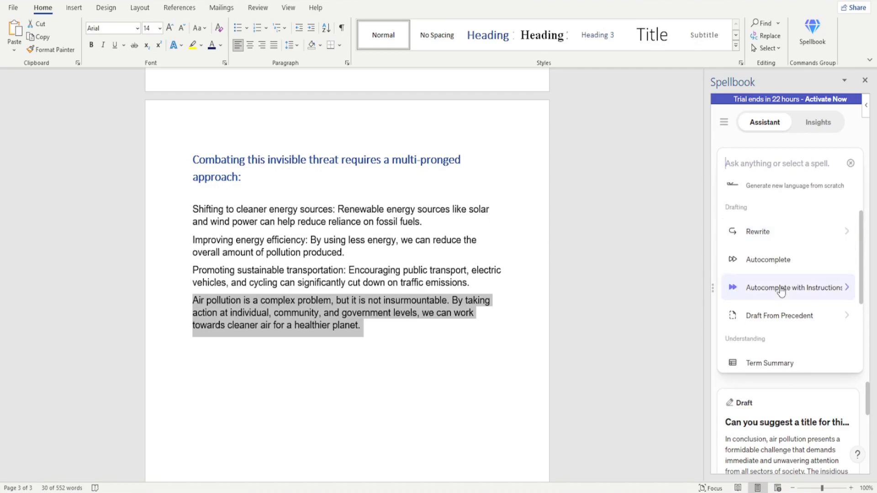
click(793, 242)
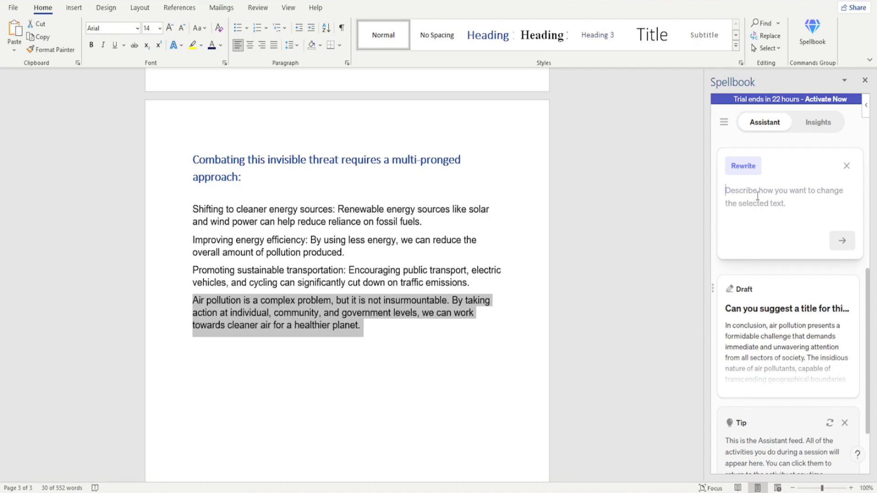
text(more)
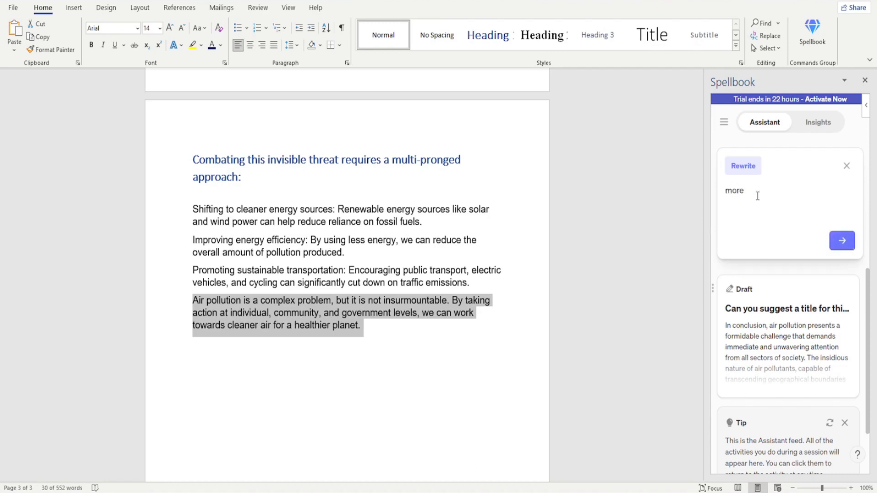
text( detailed)
click(843, 240)
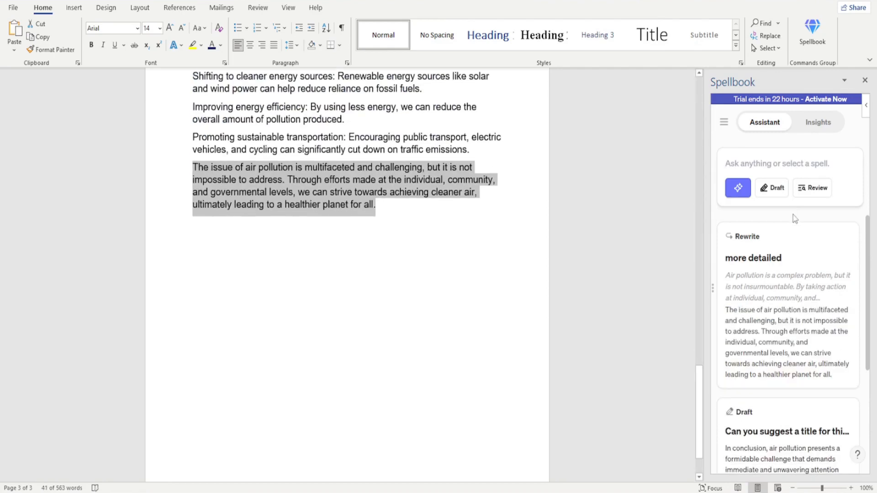
- Replace the closing paragraph with the original and rewritten text copied from the "more detailed" Rewrite result
scroll(791, 277, down, 1)
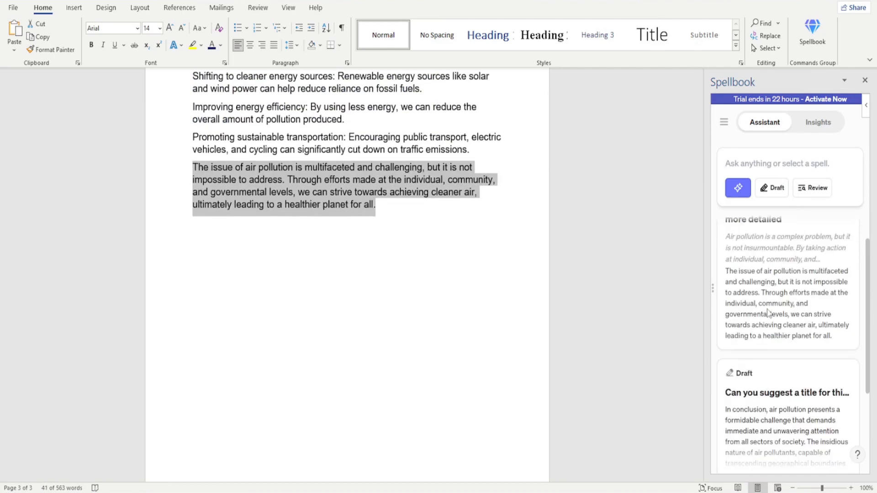
scroll(579, 267, up, 2)
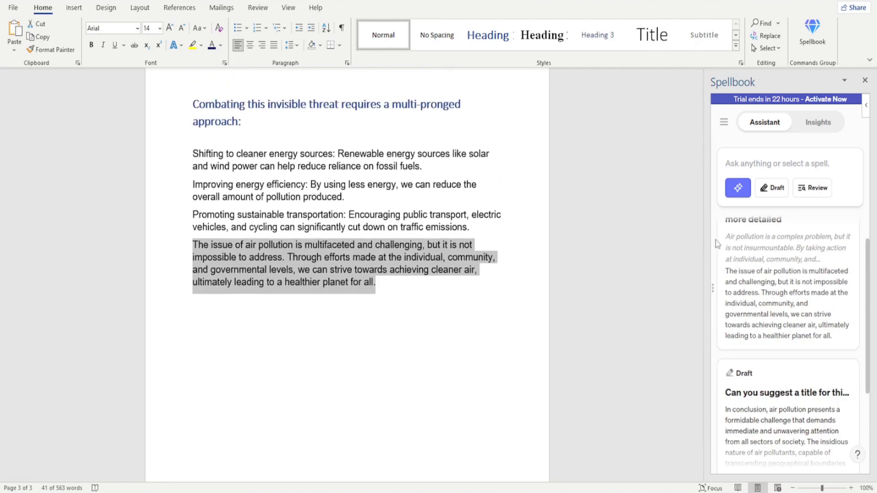
drag(725, 236, 848, 343)
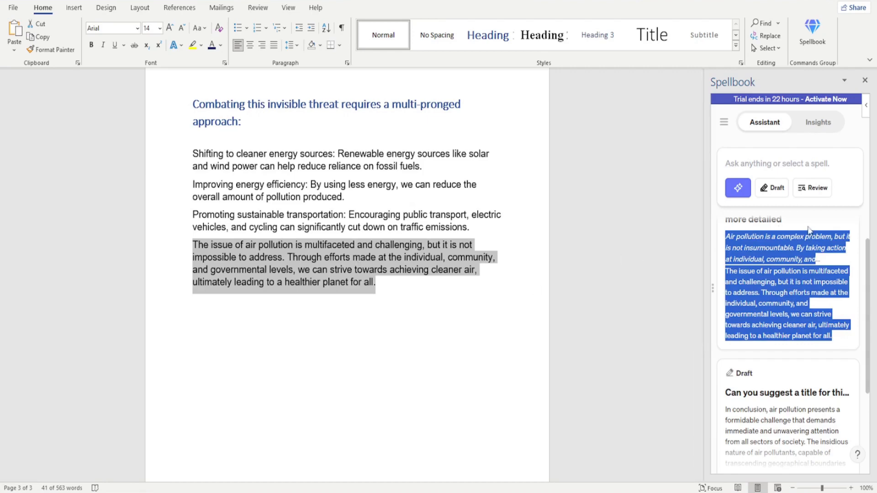
click(281, 214)
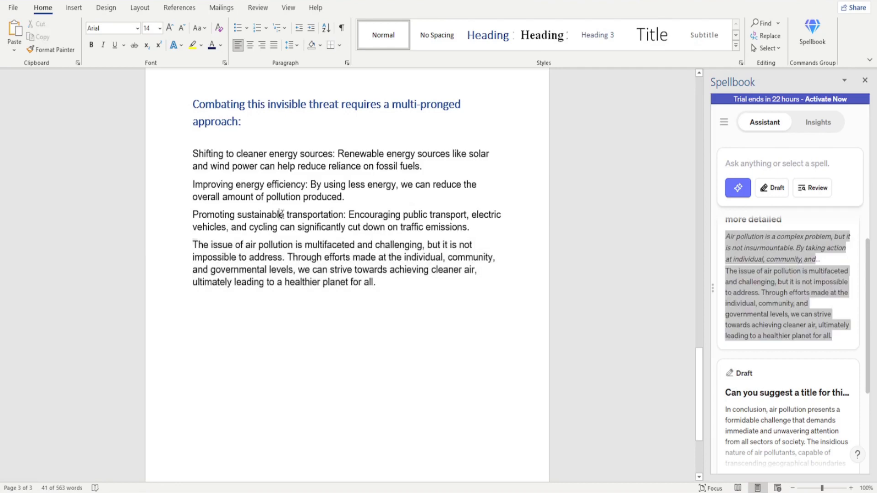
drag(193, 245, 419, 289)
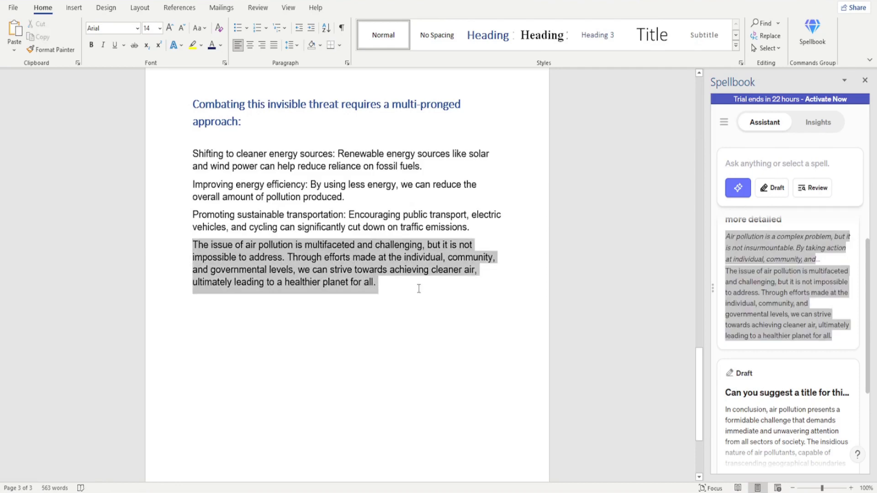
text(Air pollution is a complex problem, but it is not insurmountable. By taking action at individual, community, and government levels, we can work towards cleaner air for a healthier planet. The issue of air pollution is multifaceted and challenging, but it is not impossible to address. Through efforts made at the individual, community, and governmental levels, we can strive towards achieving cleaner air, ultimately leading to a healthier planet for all.)
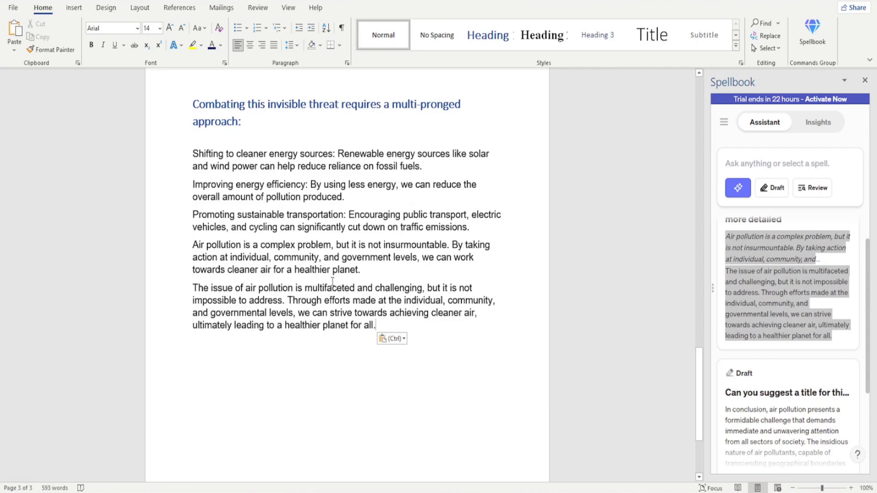
- Ask Spellbook "Now summarize the article in about 200 words"
click(747, 159)
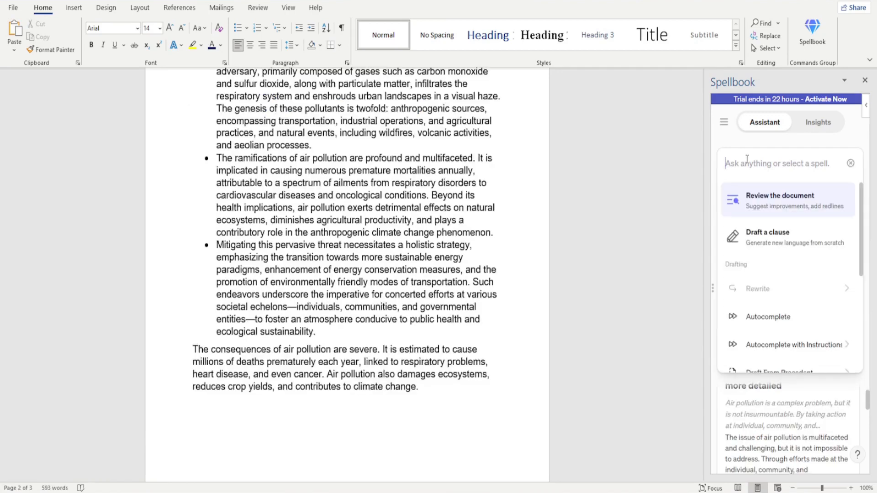
text(Now sum)
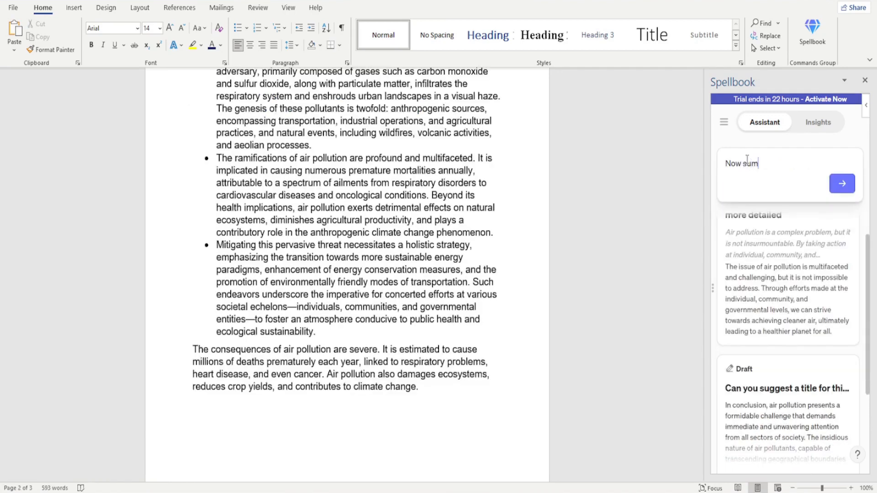
text(marize the article in abou)
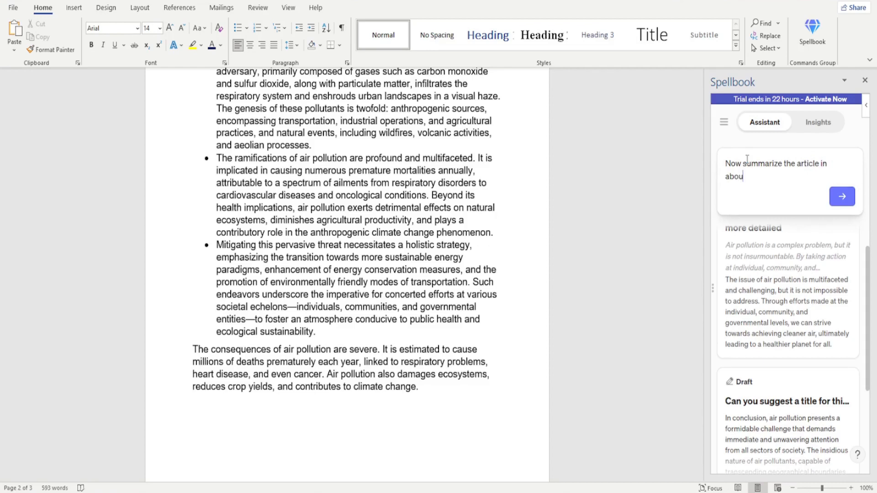
text(t 200 words)
click(842, 196)
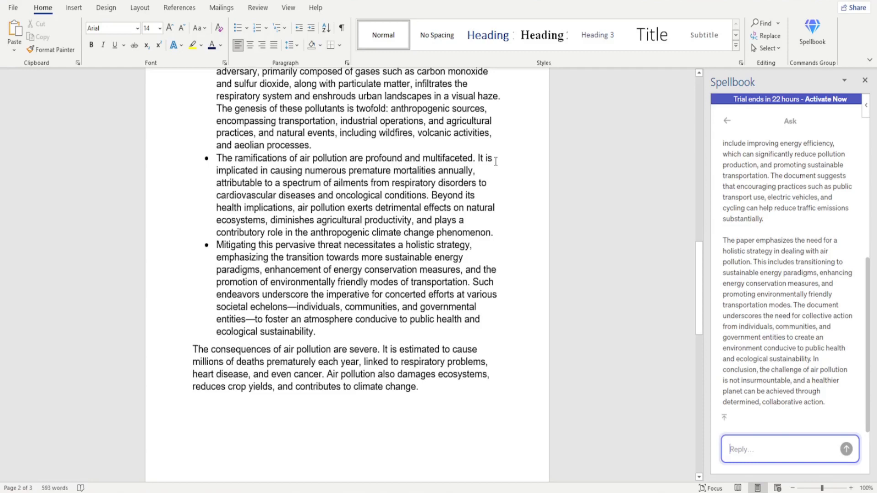
scroll(496, 160, up, 10)
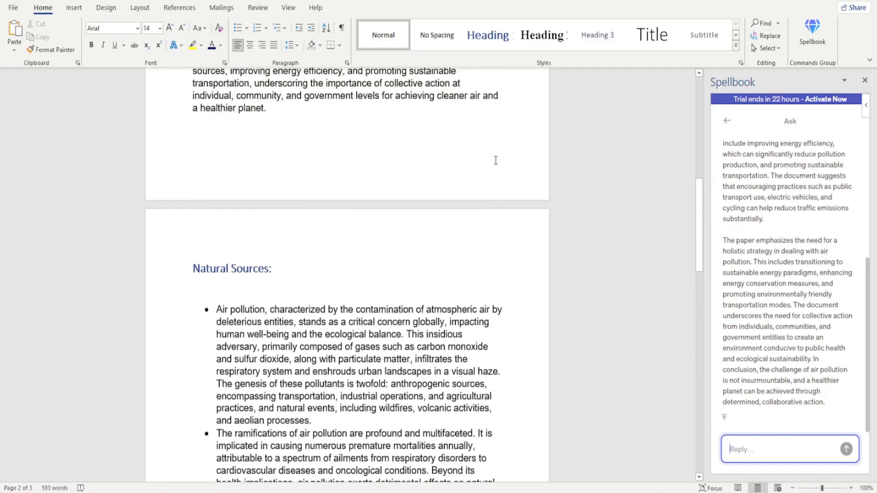
scroll(496, 160, up, 8)
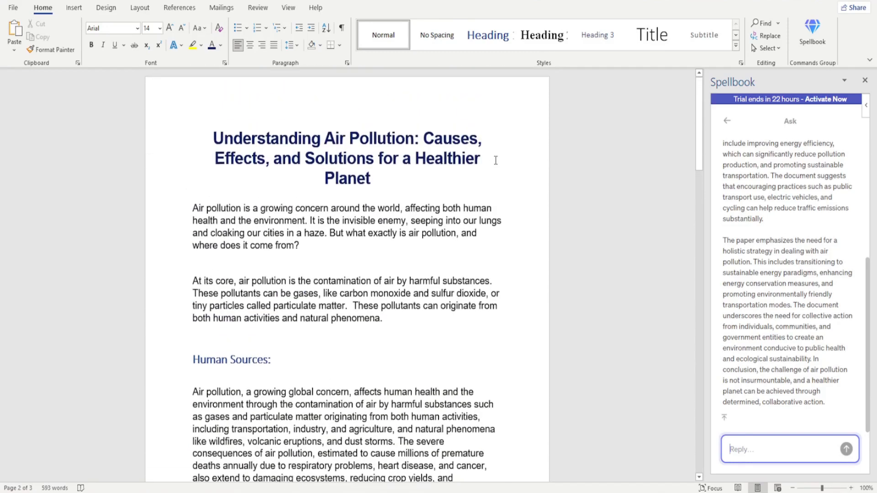
scroll(496, 160, down, 8)
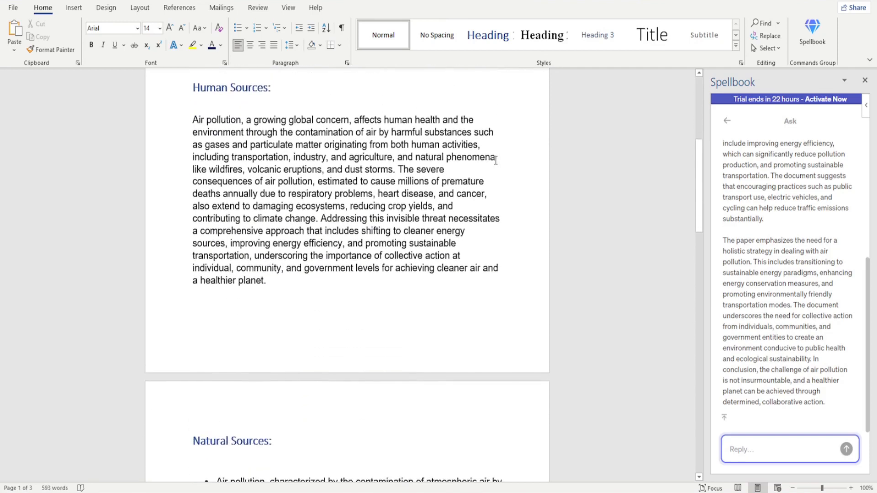
scroll(496, 160, down, 5)
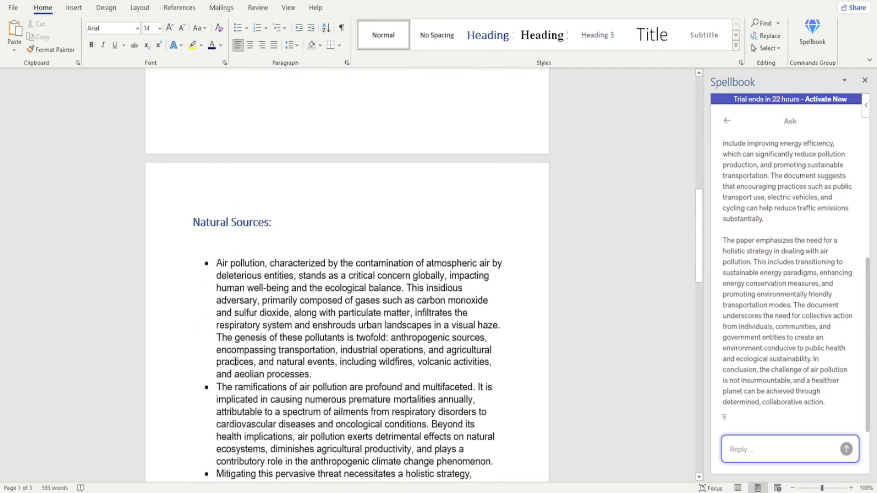